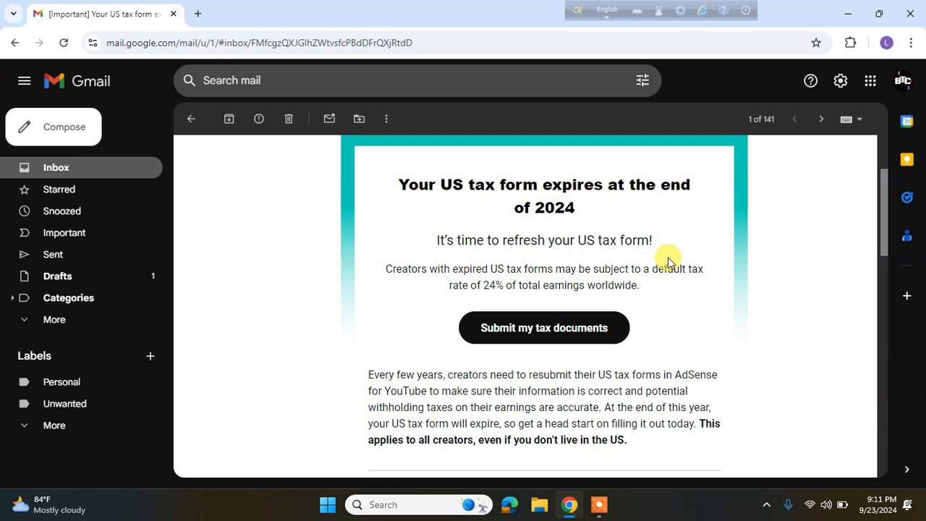
# Step: Read through the YouTube Creators e-mail about the expiring US tax form, including its resubmission instructions
pyautogui.scroll(-3, 669, 262)
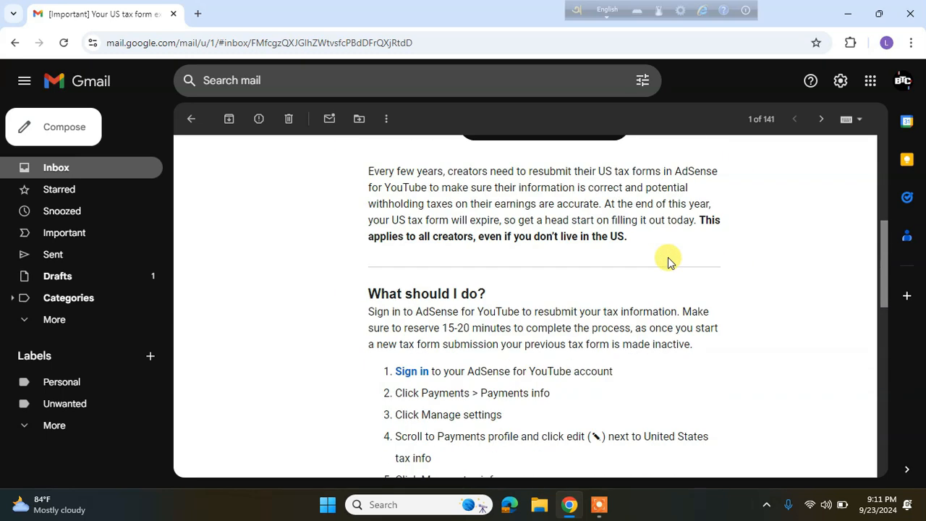
pyautogui.scroll(-5, 668, 262)
pyautogui.scroll(-1, 668, 261)
pyautogui.scroll(10, 668, 259)
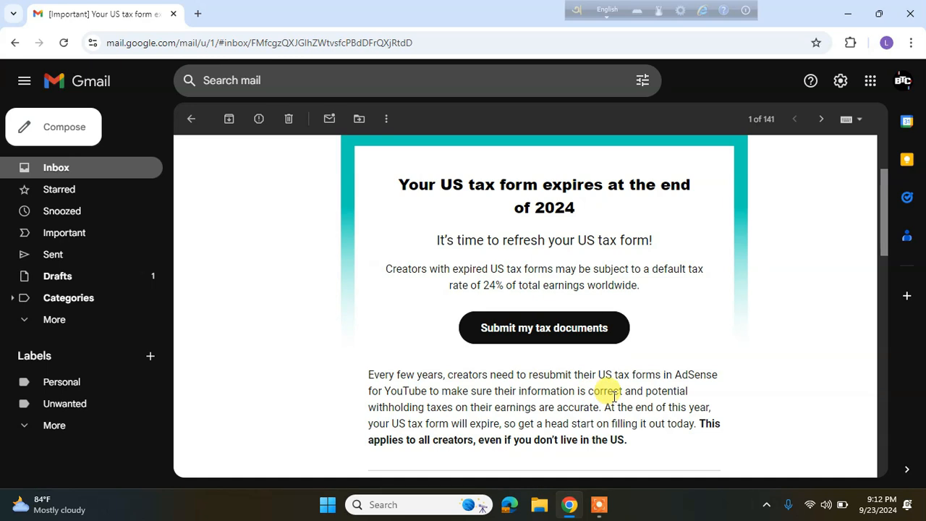
pyautogui.scroll(2, 611, 394)
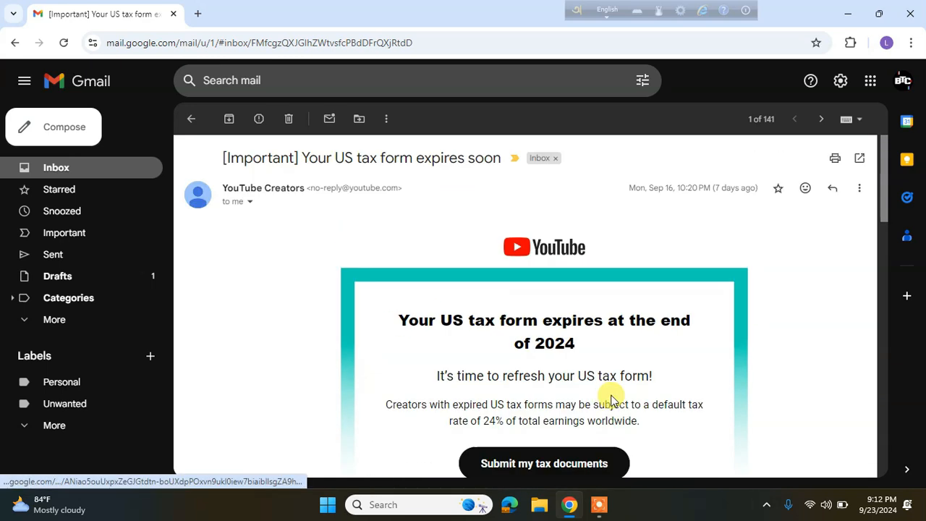
pyautogui.scroll(-1, 611, 397)
pyautogui.scroll(-1, 610, 395)
pyautogui.scroll(-1, 604, 394)
pyautogui.scroll(1, 608, 394)
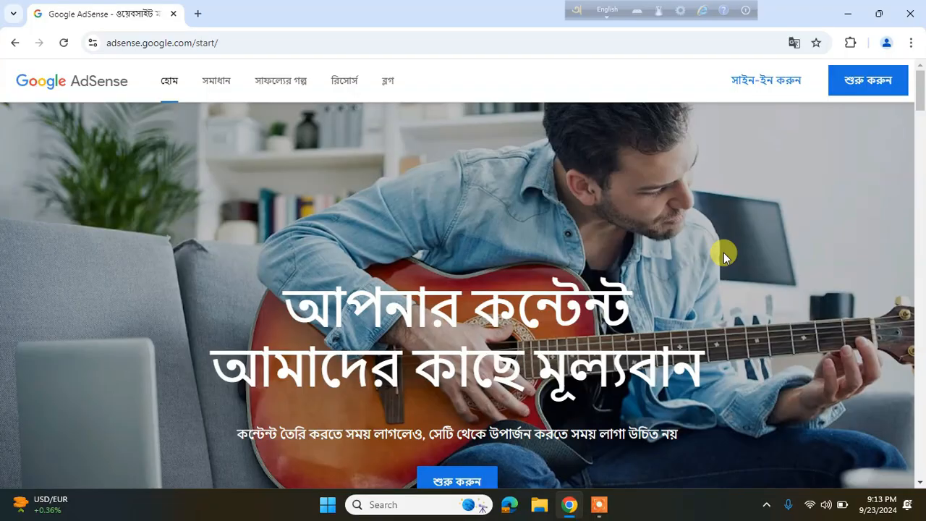
# Step: Sign in to Google AdSense from its start page and open the Payments info page
pyautogui.click(759, 94)
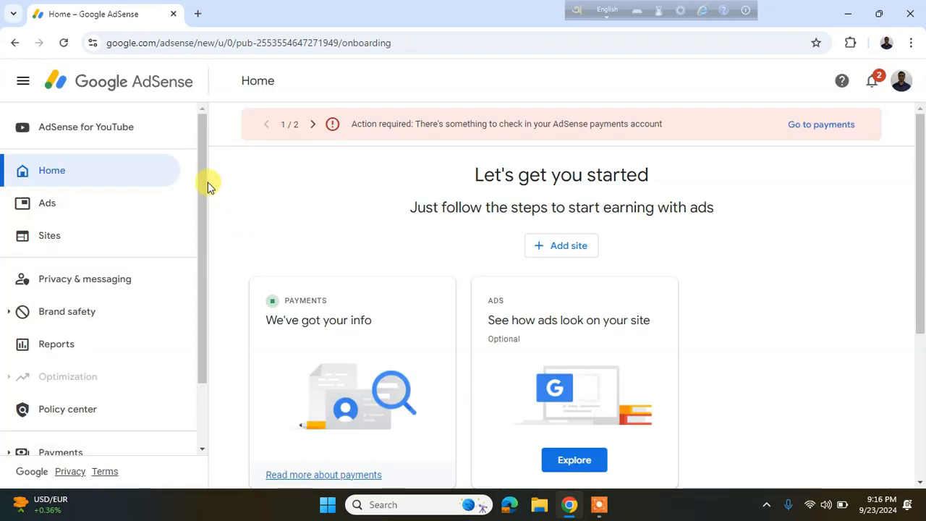
pyautogui.moveTo(204, 178); pyautogui.dragTo(201, 271)
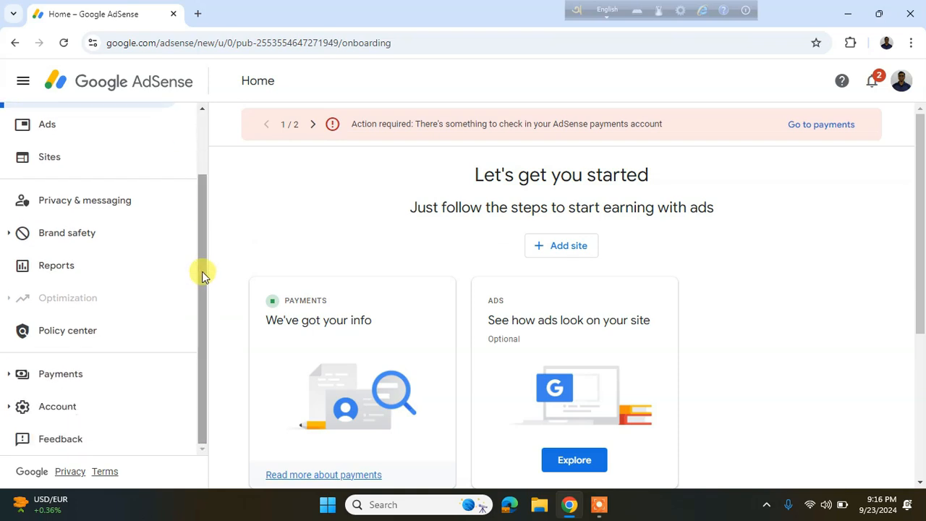
pyautogui.click(91, 377)
pyautogui.scroll(-1, 195, 340)
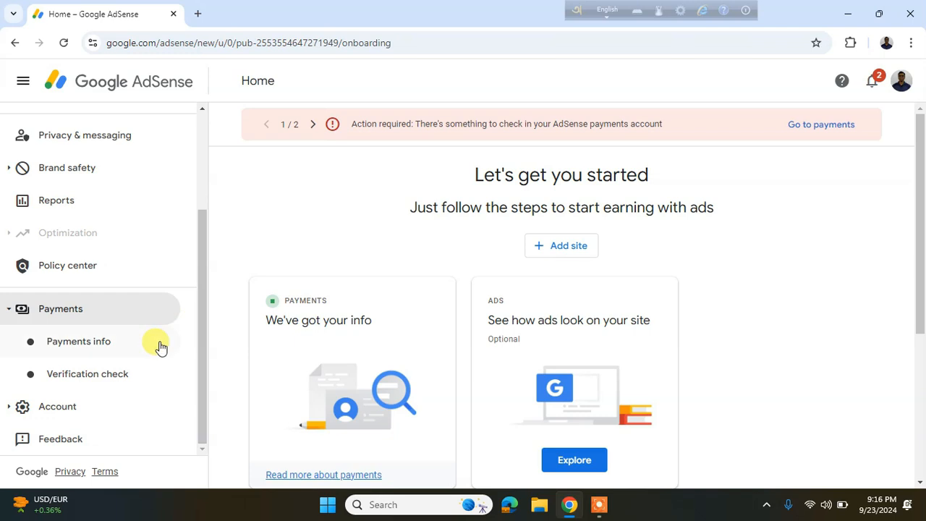
pyautogui.click(100, 345)
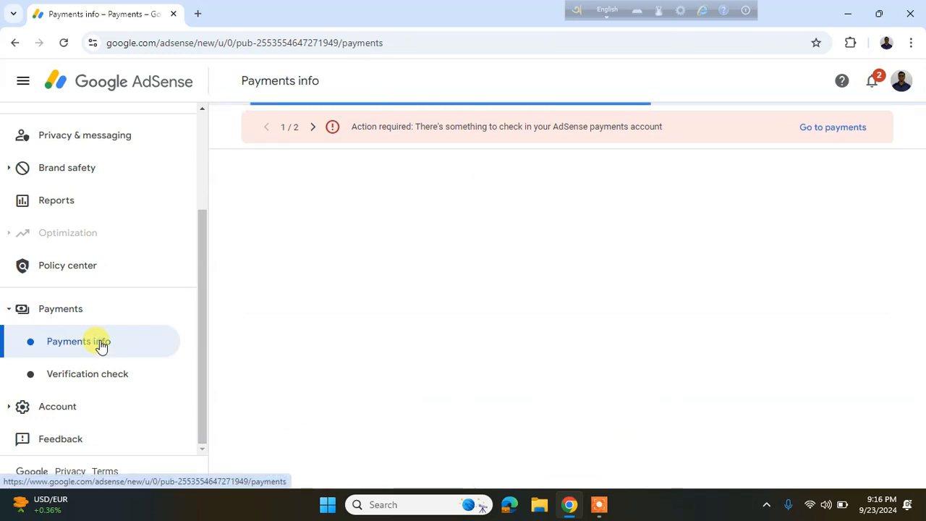
# Step: Open the payments settings and go to tax info management from the United States tax info entry
pyautogui.scroll(-2, 227, 200)
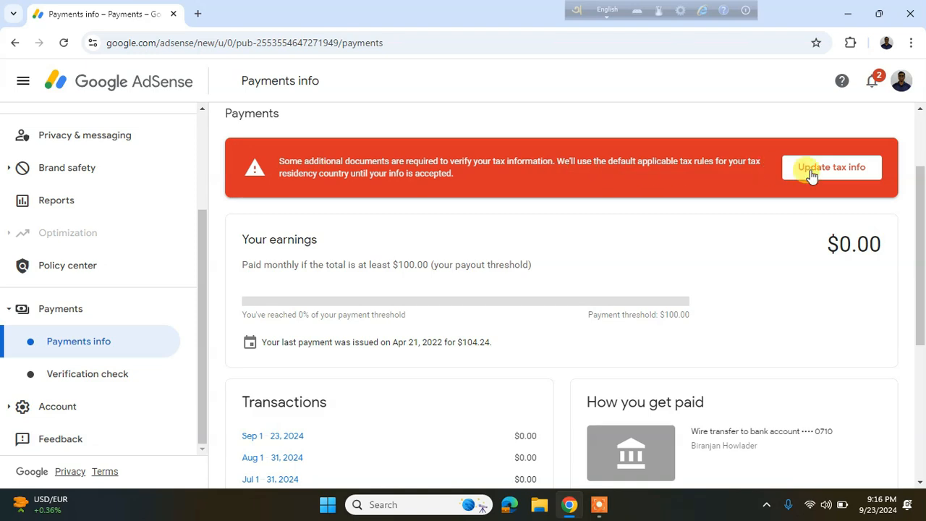
pyautogui.moveTo(921, 188); pyautogui.dragTo(920, 322)
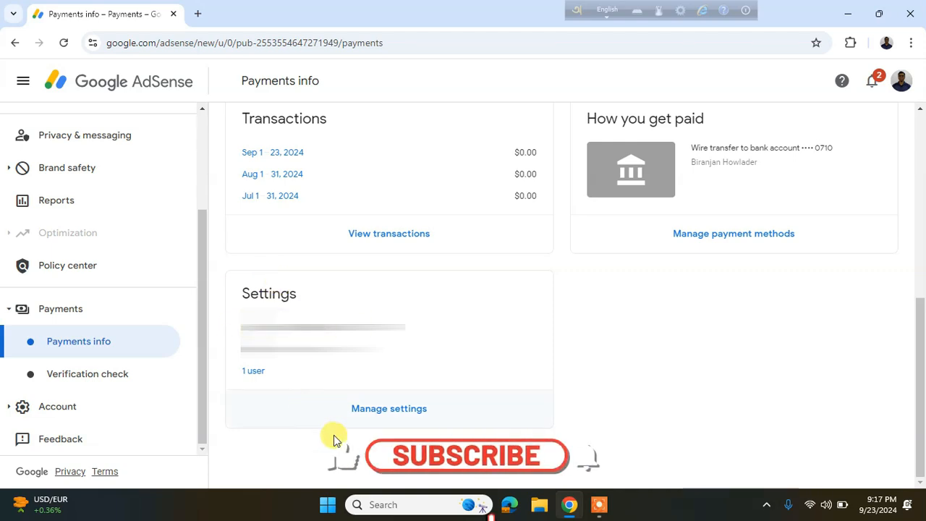
pyautogui.click(410, 410)
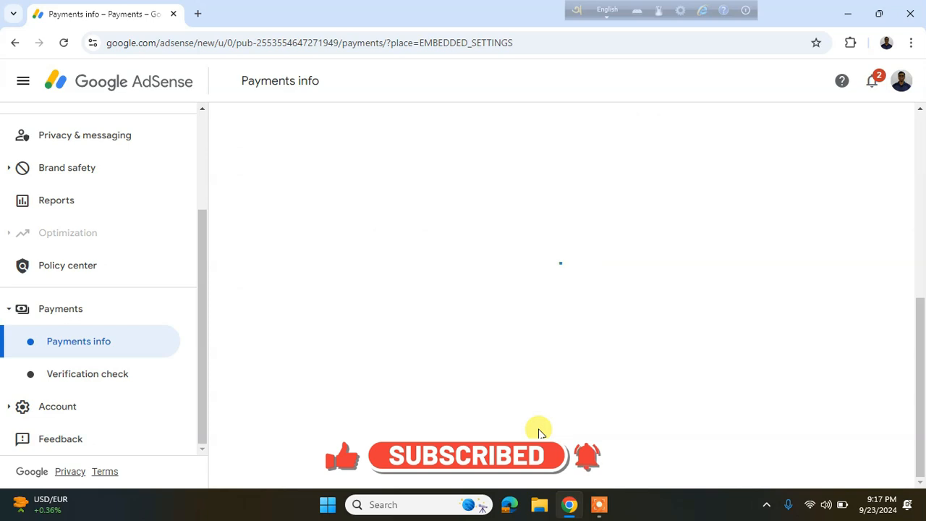
pyautogui.moveTo(918, 247); pyautogui.dragTo(920, 340)
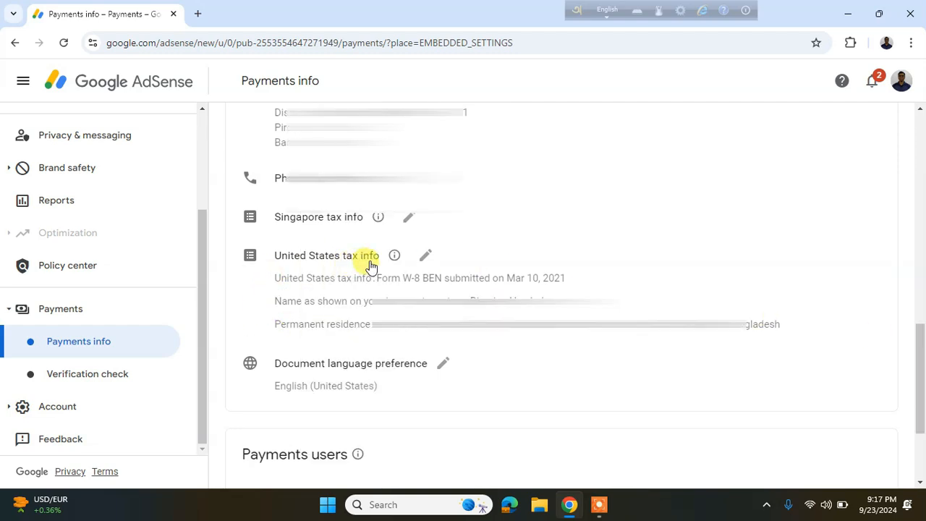
pyautogui.click(424, 257)
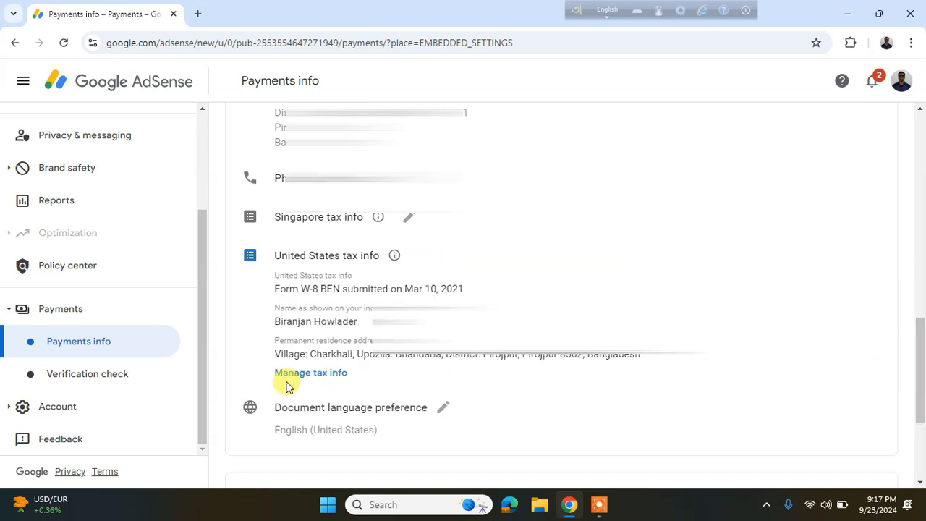
pyautogui.click(332, 376)
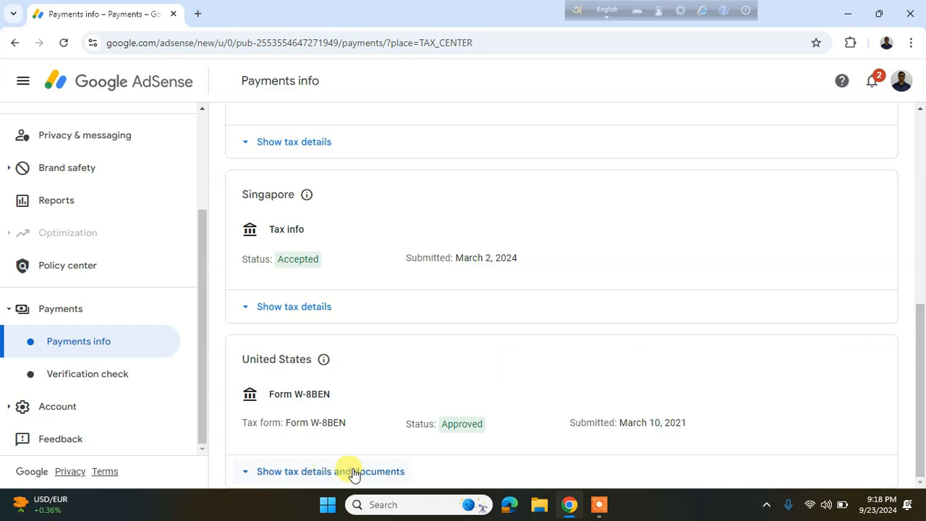
# Step: Show the tax details and documents of the United States Form W-8BEN and examine its expiry information
pyautogui.click(401, 471)
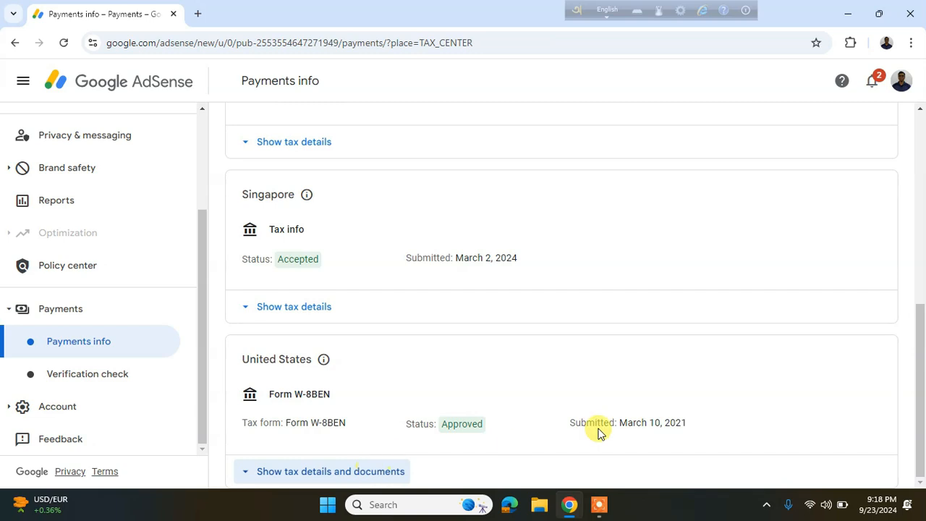
pyautogui.scroll(-3, 628, 421)
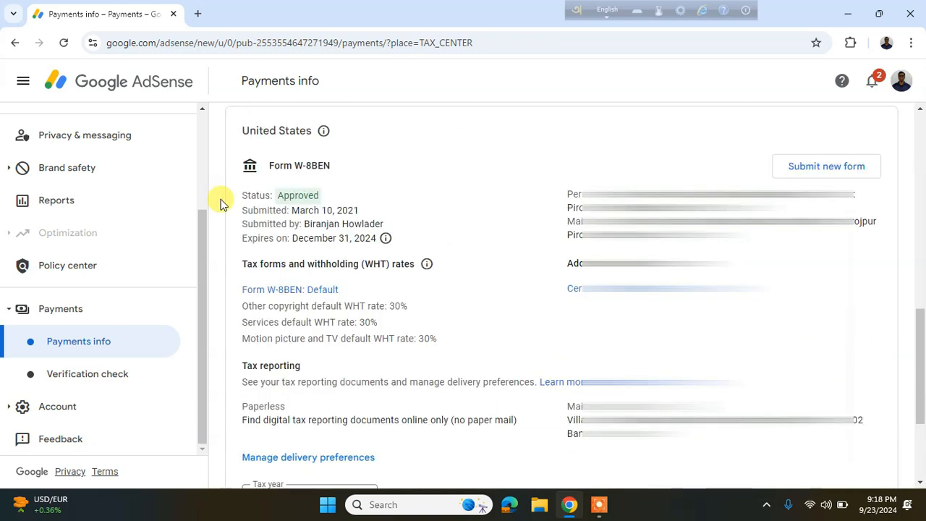
pyautogui.moveTo(924, 352); pyautogui.dragTo(925, 349)
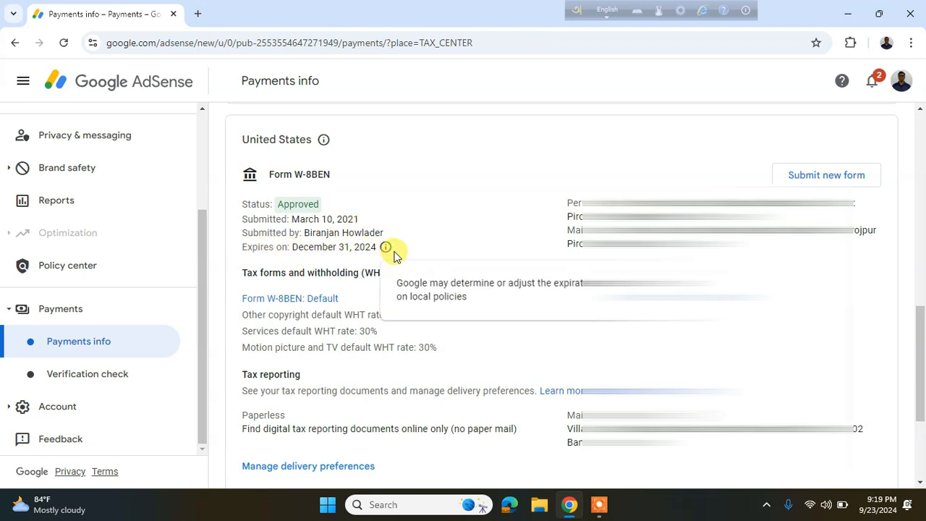
pyautogui.moveTo(387, 247)
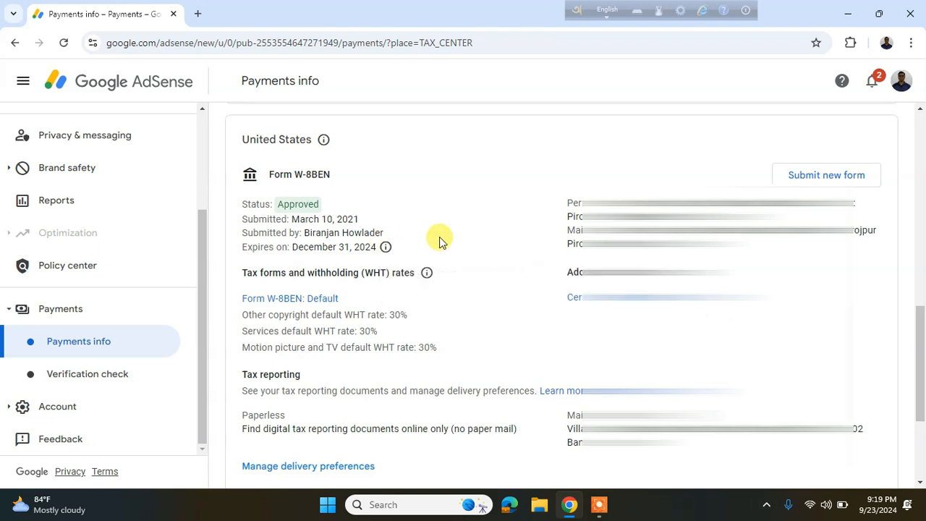
# Step: Start a new United States tax form submission to replace the previously submitted W-8BEN
pyautogui.click(836, 177)
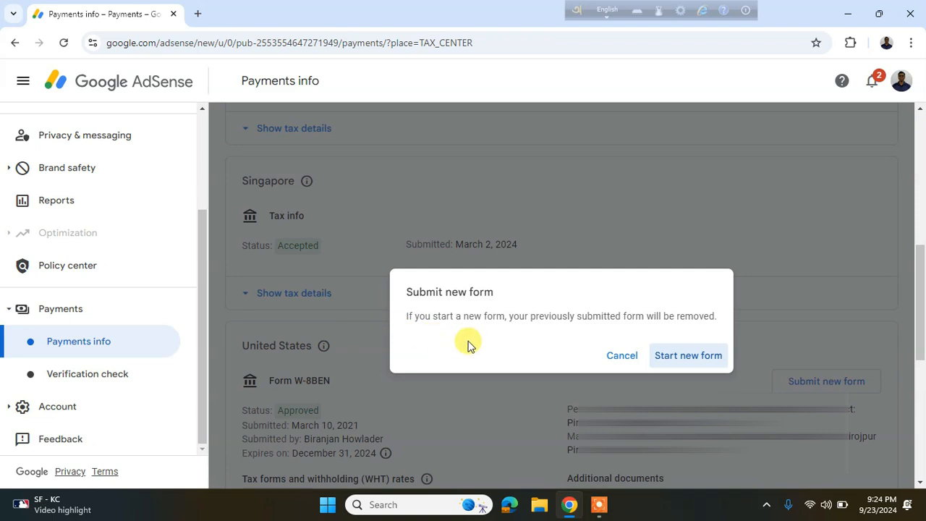
pyautogui.click(698, 358)
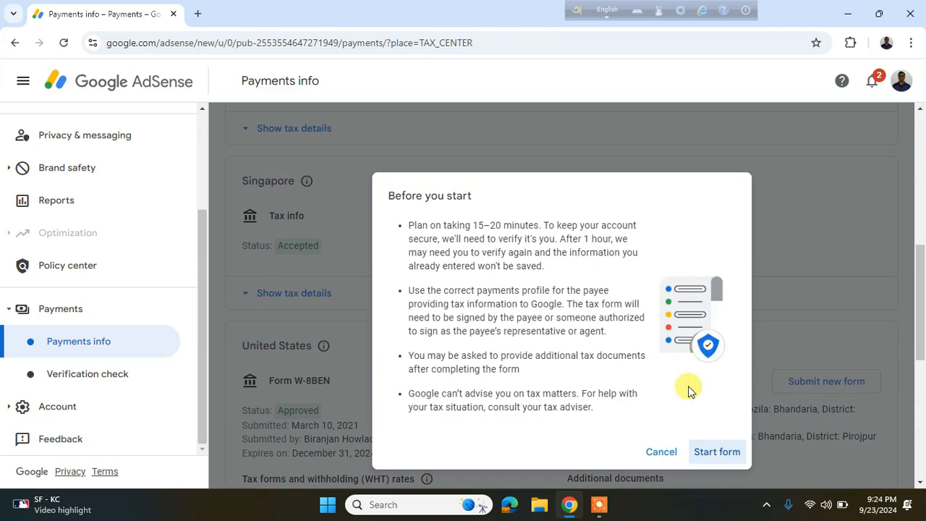
pyautogui.click(705, 450)
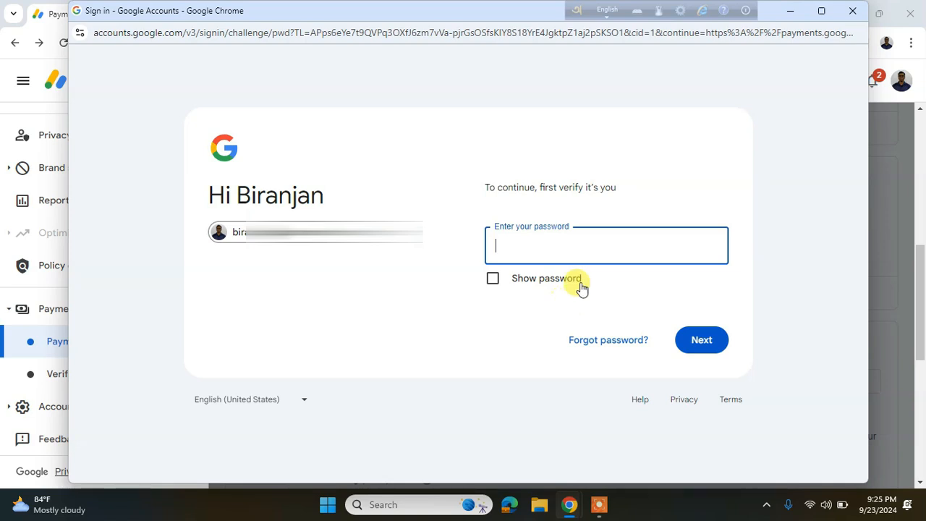
# Step: Verify the account owner's identity by entering the Google account password
pyautogui.click(522, 250)
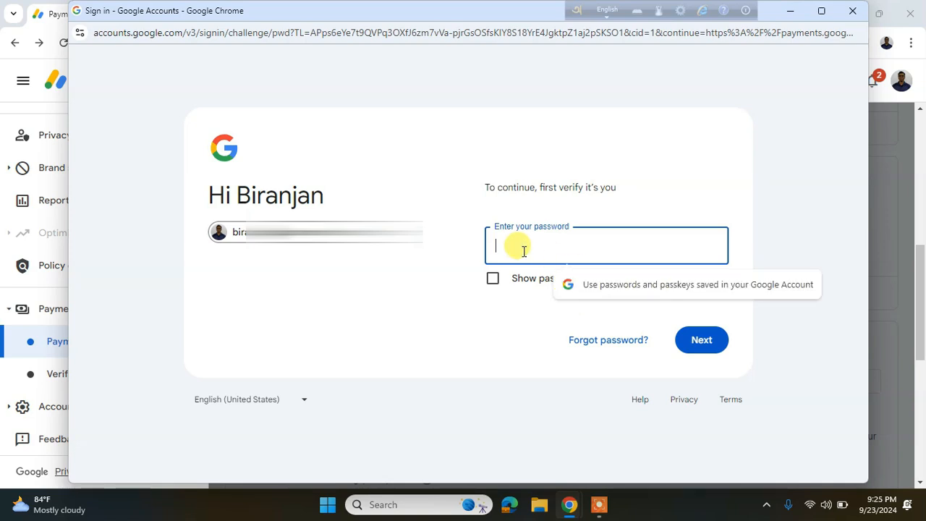
pyautogui.hotkey('ctrl', 'v')
pyautogui.click(713, 345)
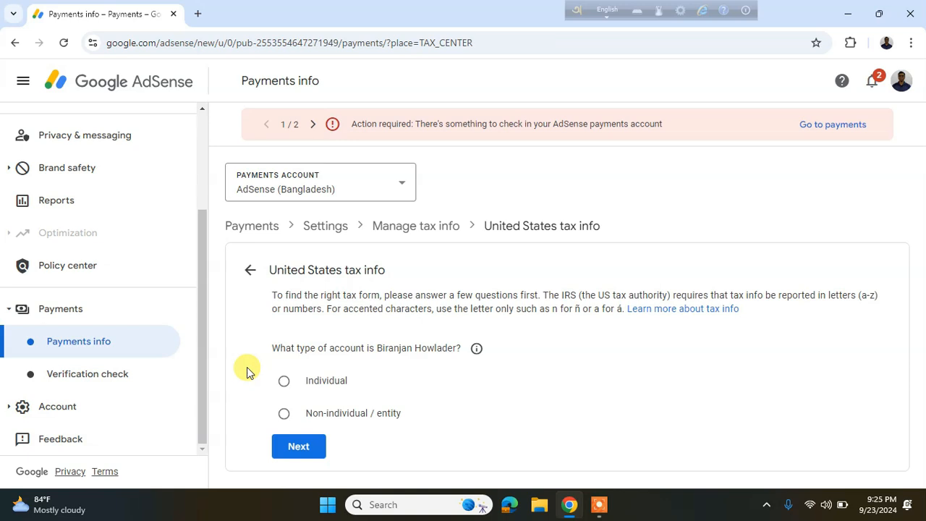
# Step: Set the account type to Individual and answer No to being a United States citizen or resident
pyautogui.click(284, 381)
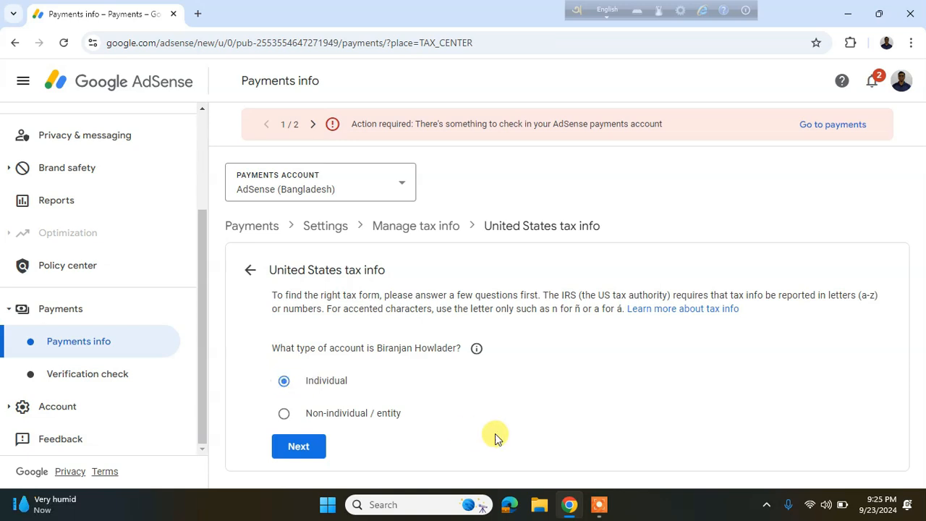
pyautogui.click(299, 446)
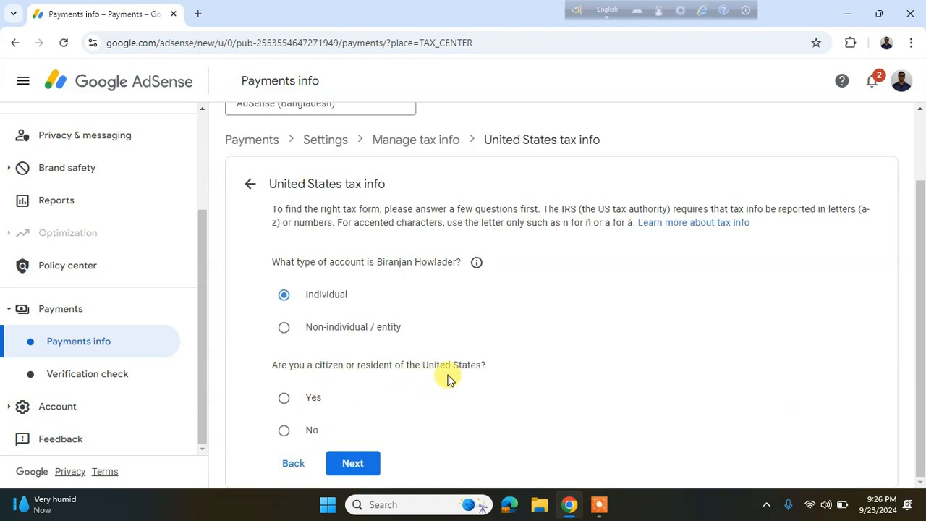
pyautogui.click(286, 431)
pyautogui.click(353, 463)
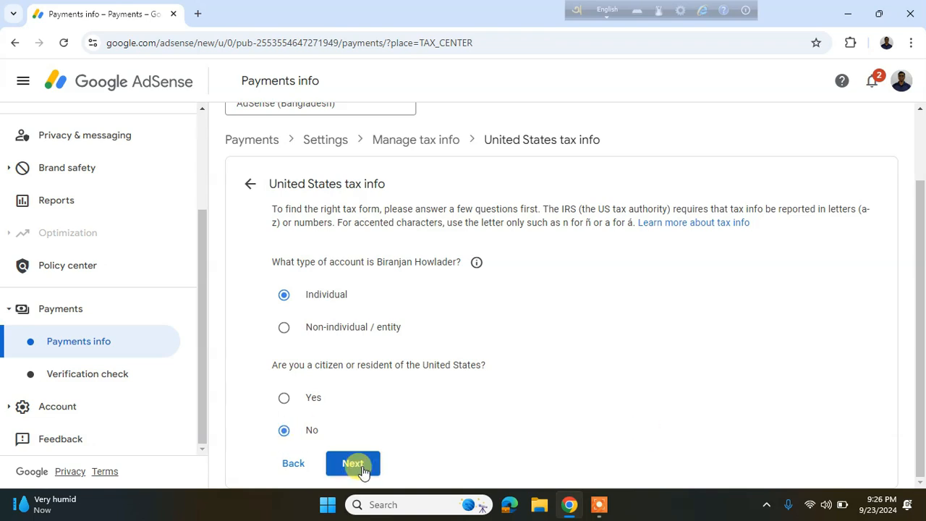
# Step: Choose W-8BEN as the W-8 tax form type and start that form
pyautogui.scroll(-1, 648, 429)
pyautogui.scroll(-1, 648, 428)
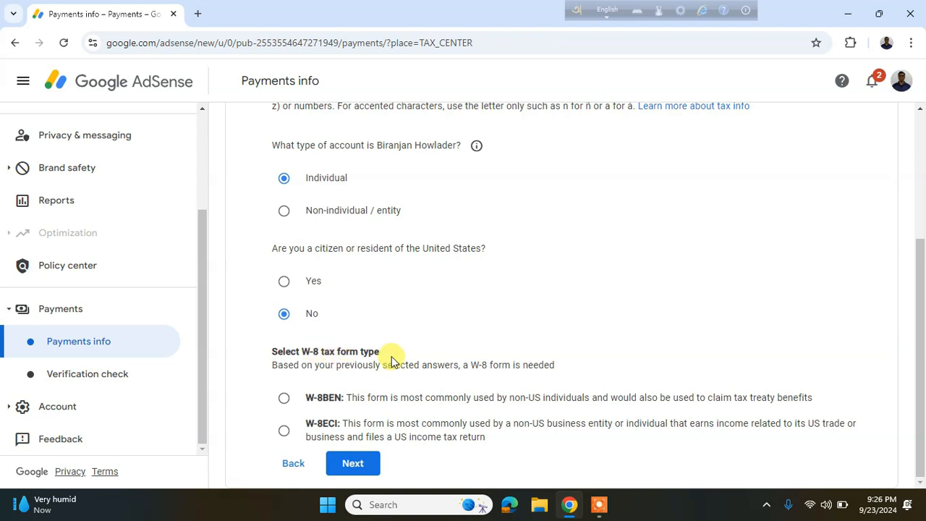
pyautogui.click(287, 399)
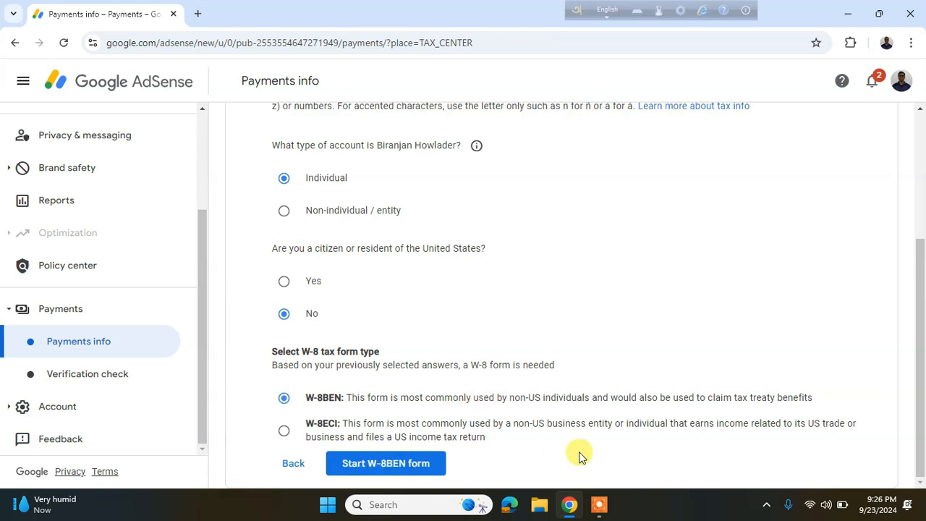
pyautogui.click(400, 466)
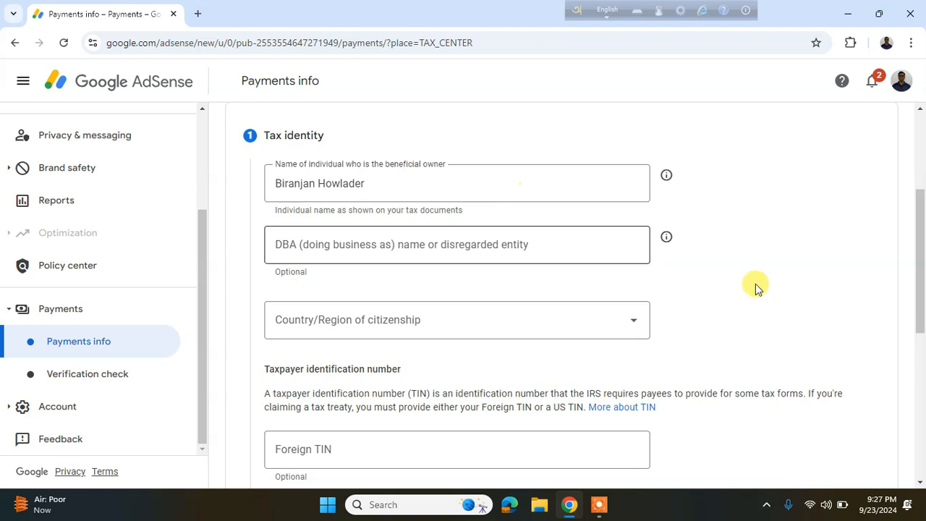
# Step: Set the country of citizenship to Bangladesh, leave the optional taxpayer numbers blank and complete the Tax identity section
pyautogui.scroll(-2, 745, 356)
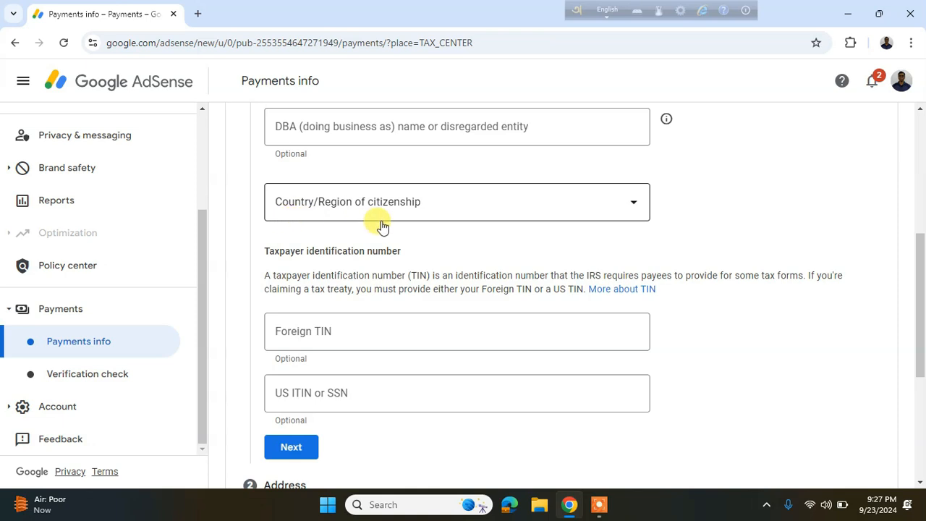
pyautogui.click(601, 207)
pyautogui.moveTo(494, 253); pyautogui.dragTo(490, 273)
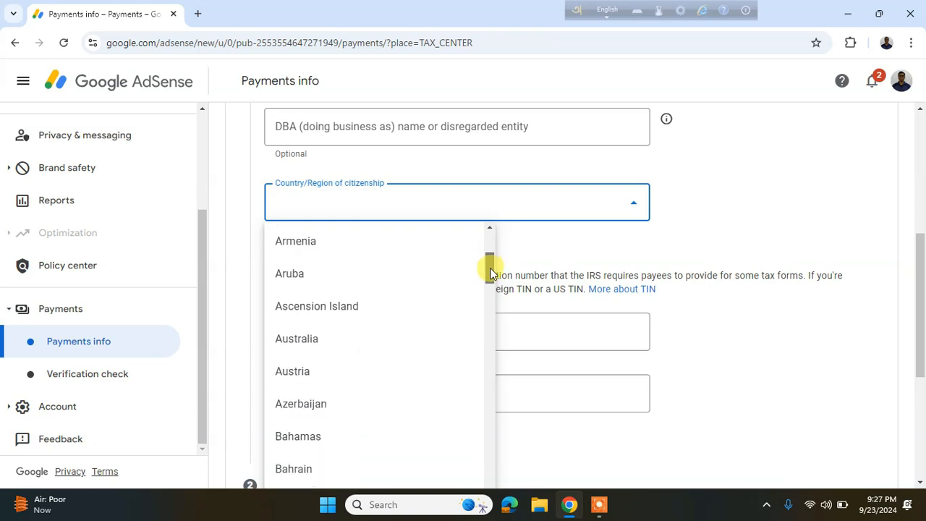
pyautogui.scroll(-2, 446, 325)
pyautogui.click(356, 387)
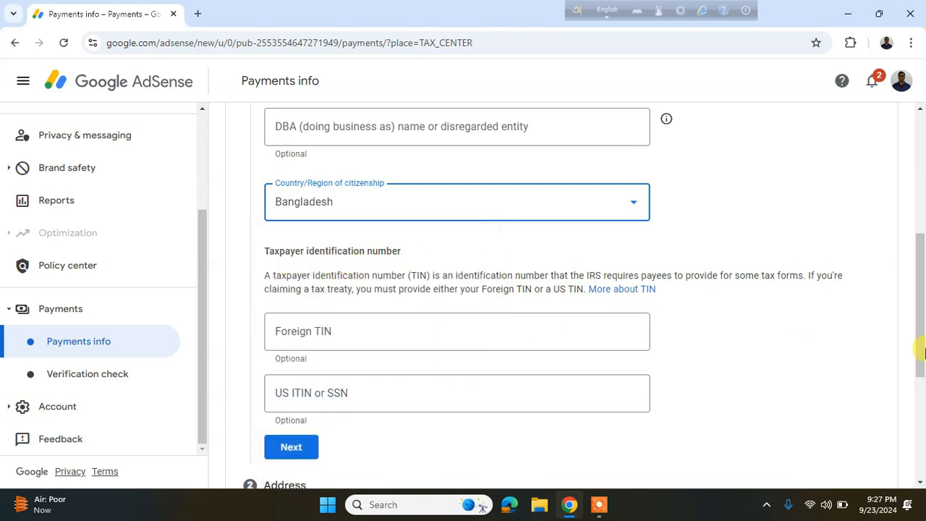
pyautogui.scroll(-3, 919, 336)
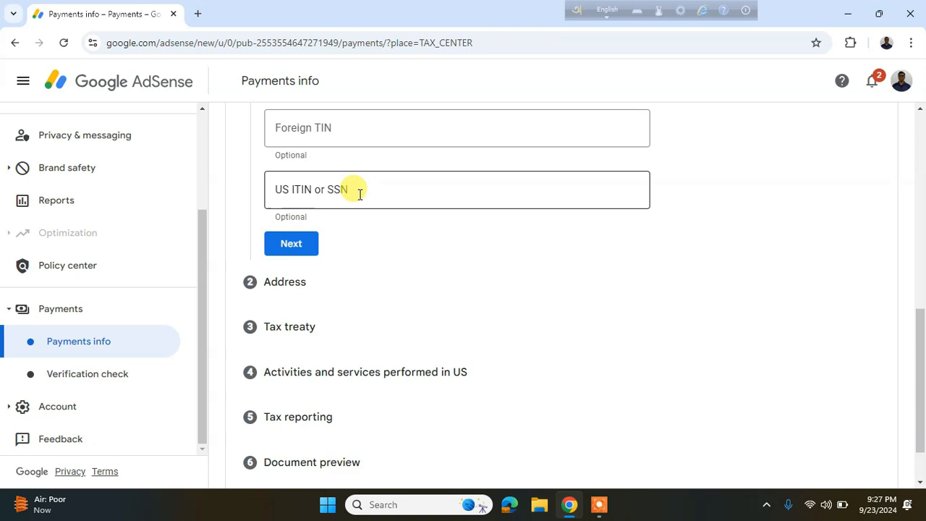
pyautogui.click(302, 250)
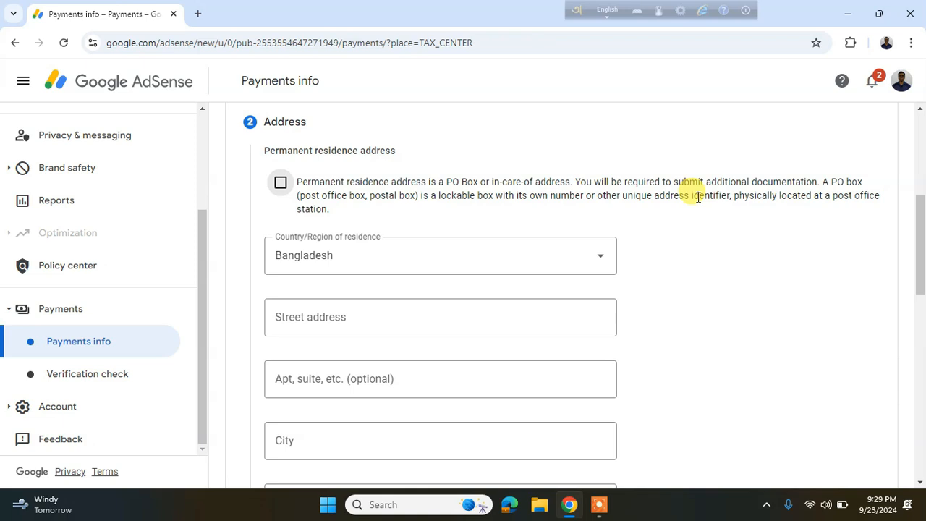
# Step: Mark the permanent residence as a PO Box or in-care-of address and fill in the street, apartment, city and postal code from the saved address
pyautogui.click(280, 184)
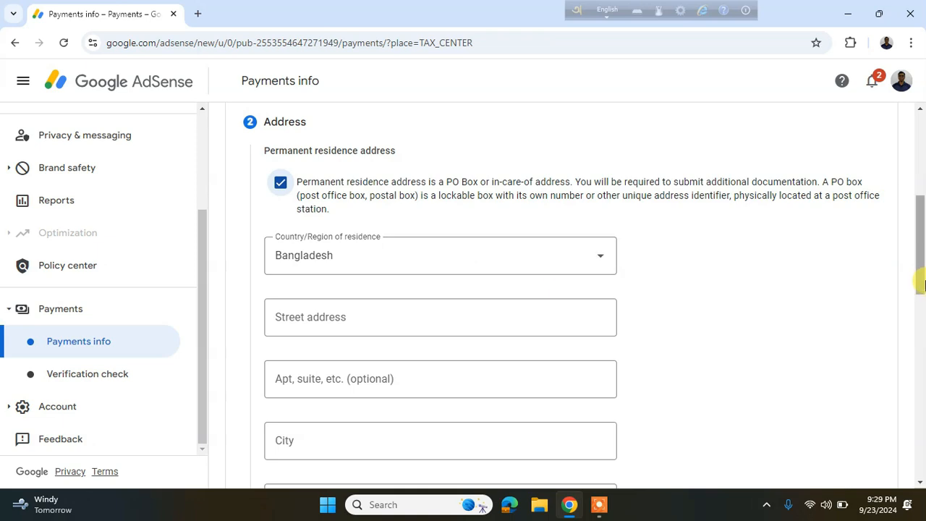
pyautogui.click(350, 317)
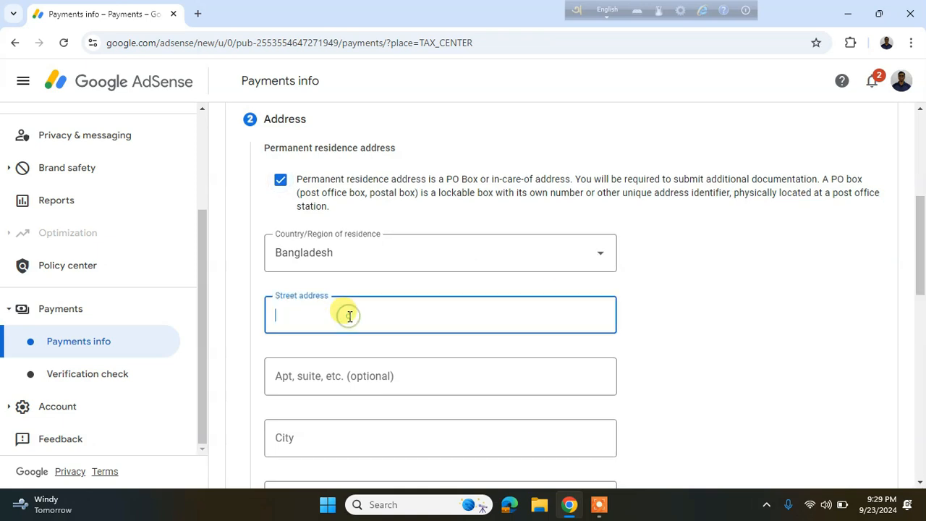
pyautogui.click(345, 355)
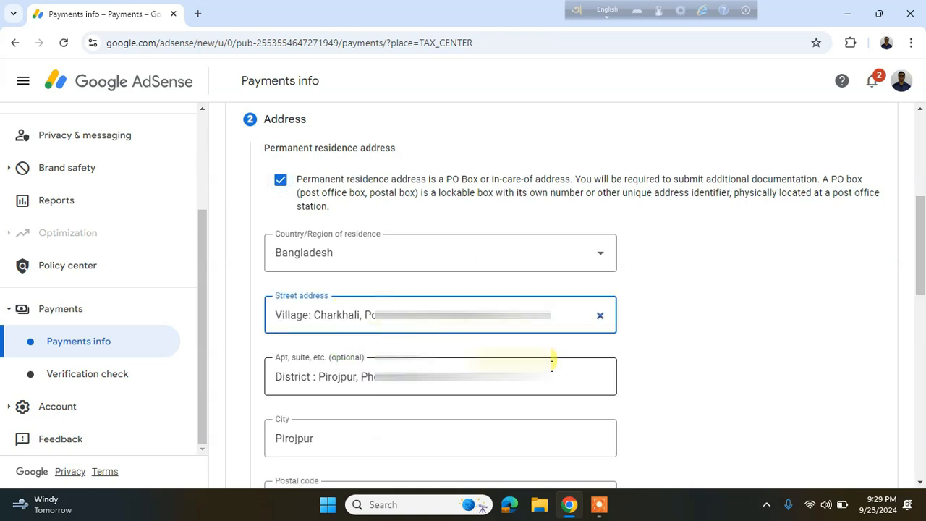
pyautogui.scroll(-5, 347, 196)
pyautogui.click(270, 160)
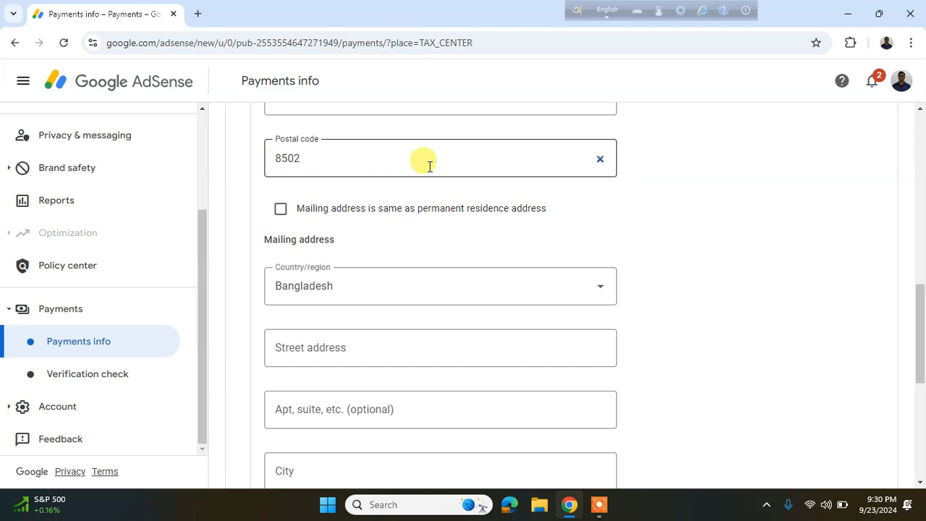
# Step: Set the mailing address to be the same as the permanent residence address and complete the Address section
pyautogui.scroll(-1, 914, 307)
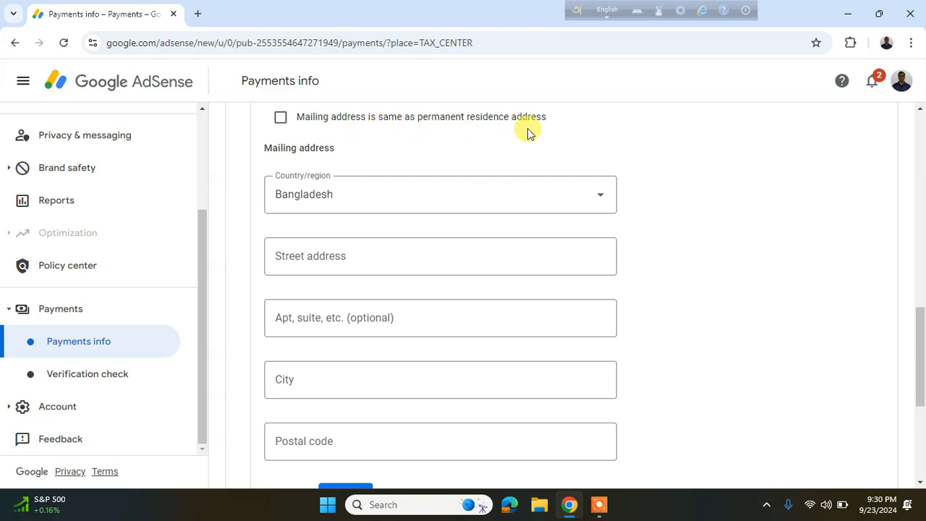
pyautogui.click(281, 119)
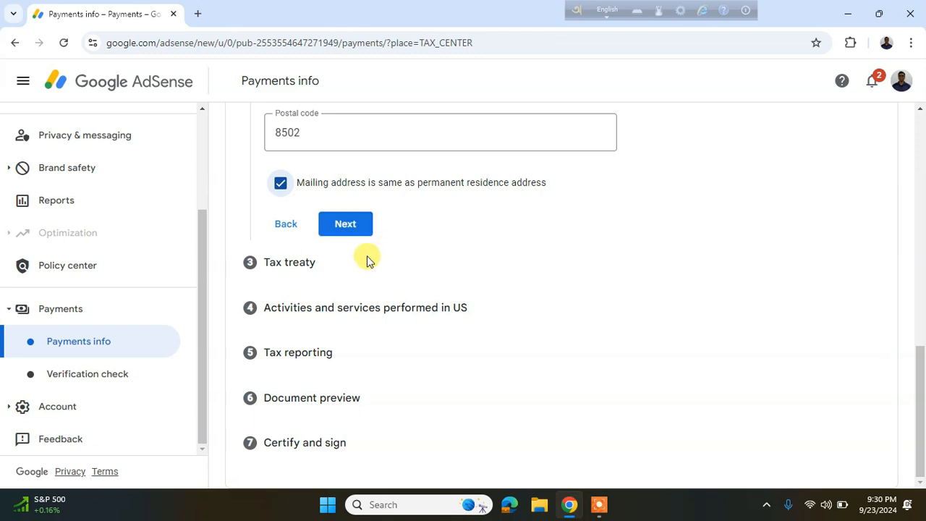
pyautogui.click(347, 224)
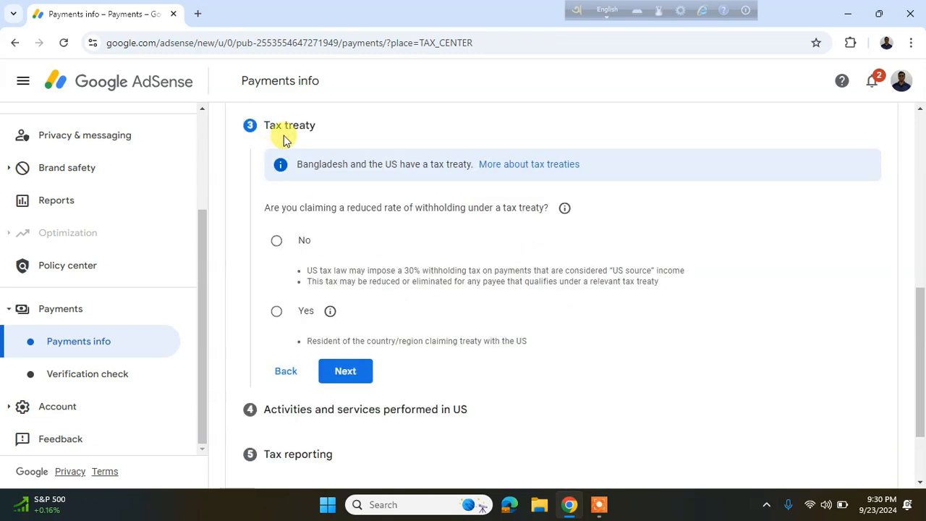
# Step: Answer No to claiming a reduced treaty rate and No to US activities, certifying that all services are performed solely outside the US
pyautogui.click(368, 240)
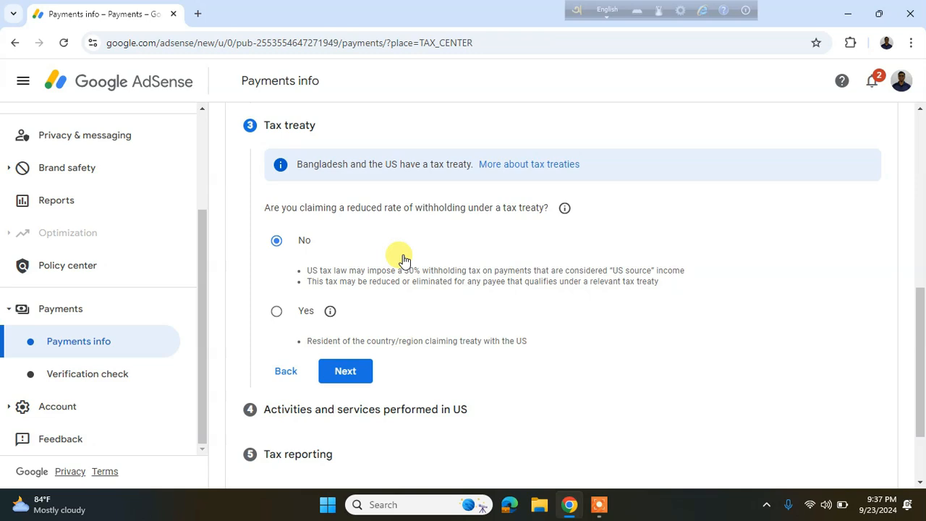
pyautogui.click(346, 372)
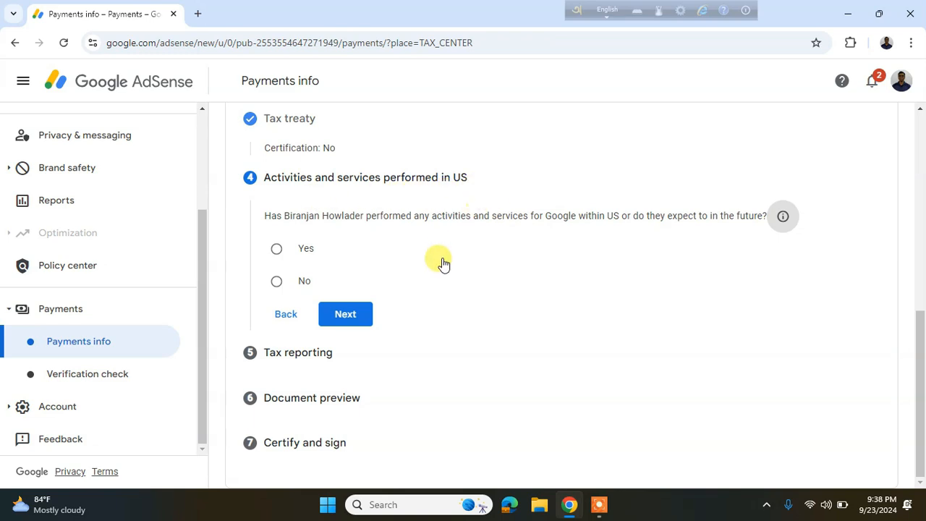
pyautogui.click(275, 283)
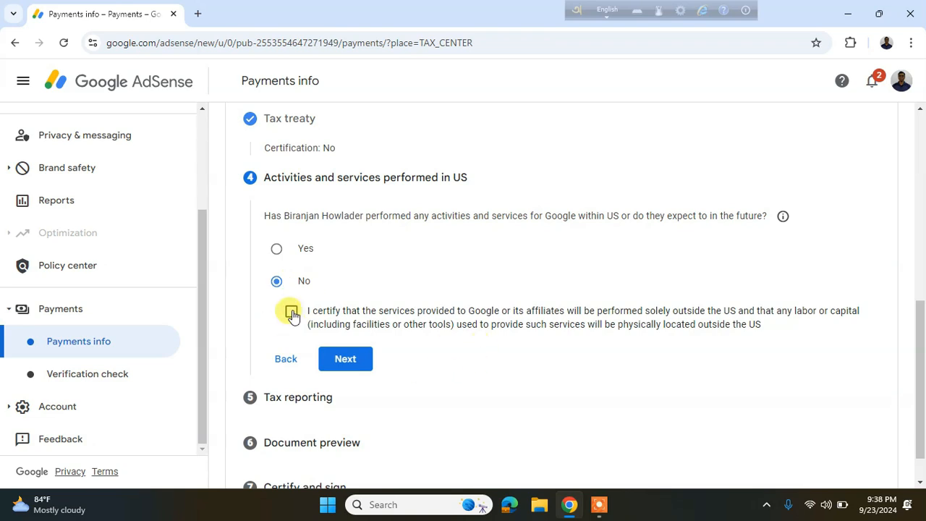
pyautogui.click(292, 313)
pyautogui.click(359, 364)
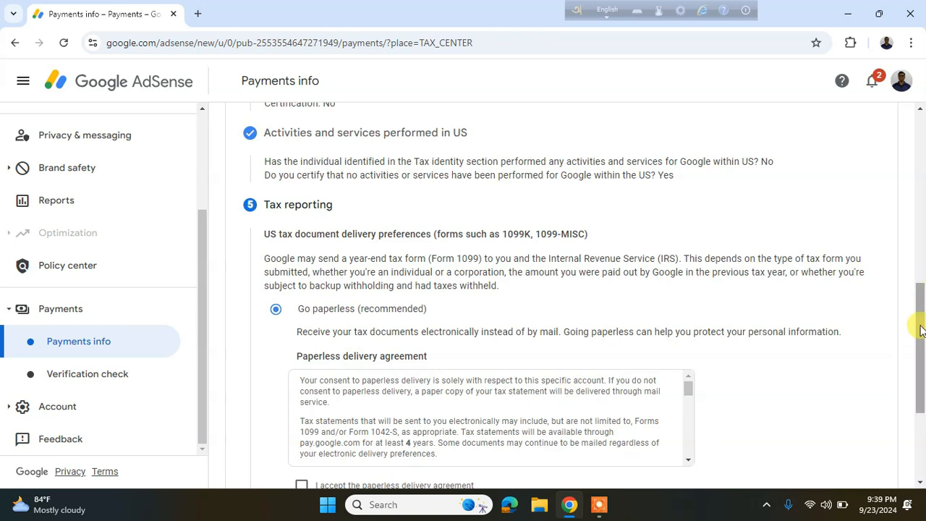
# Step: Accept the paperless delivery agreement for tax documents and confirm that the generated W-8BEN document has been reviewed
pyautogui.moveTo(920, 331); pyautogui.dragTo(920, 360)
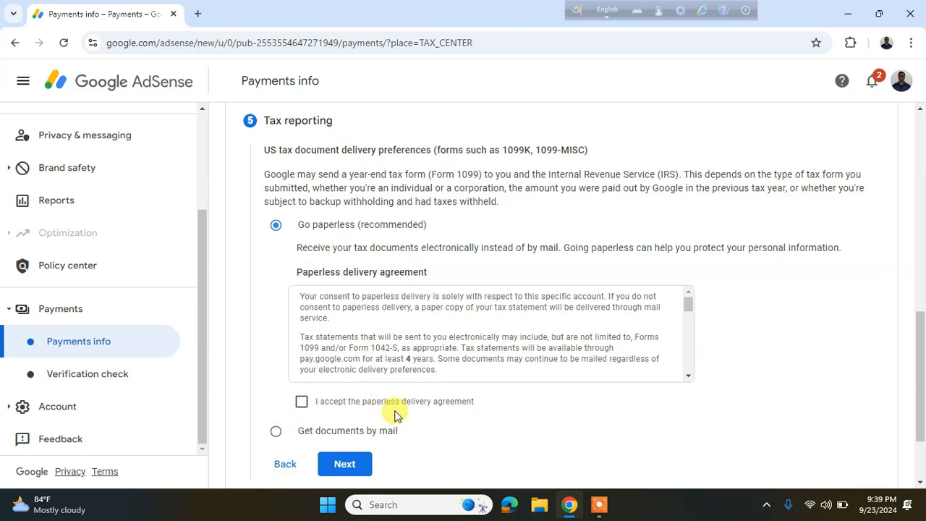
pyautogui.click(302, 403)
pyautogui.scroll(-2, 342, 362)
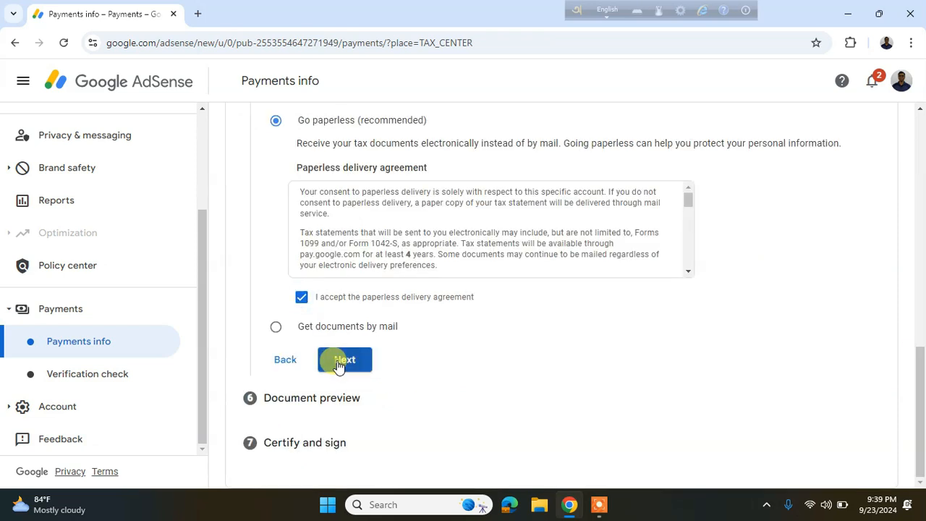
pyautogui.click(343, 362)
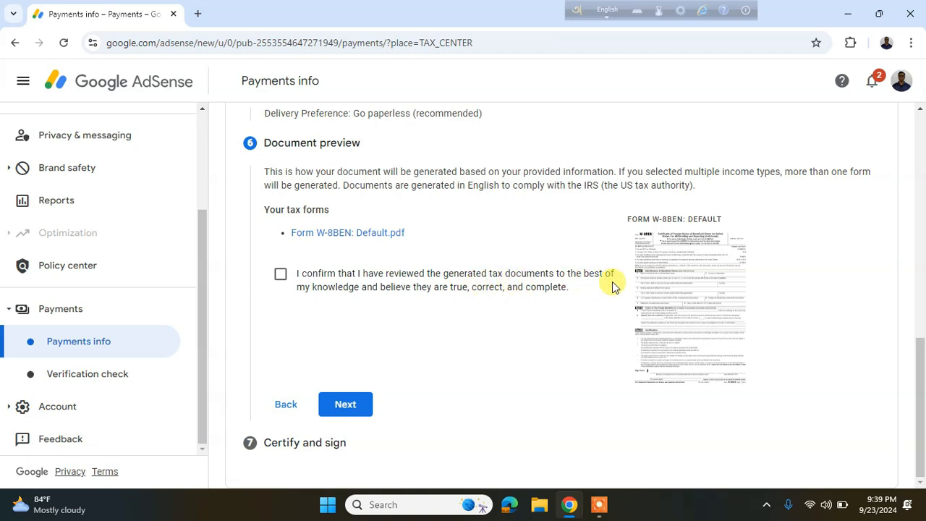
pyautogui.click(279, 276)
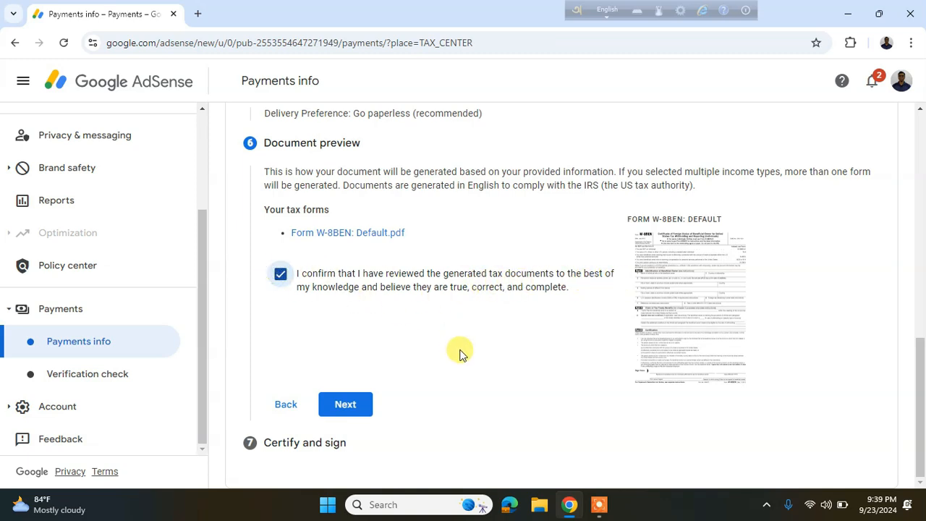
pyautogui.click(357, 405)
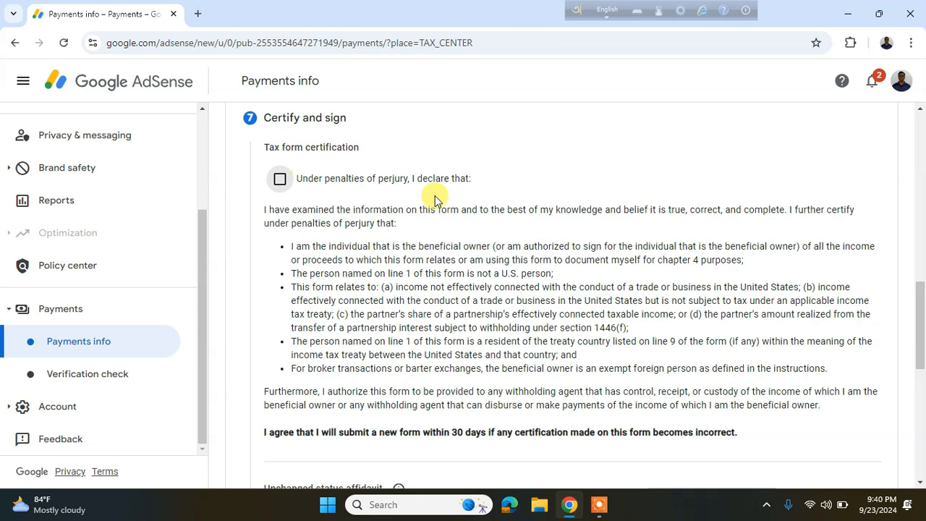
# Step: Accept the perjury declaration and certify the unchanged status affidavit with the year 2024, leaving the optional change description blank
pyautogui.click(279, 181)
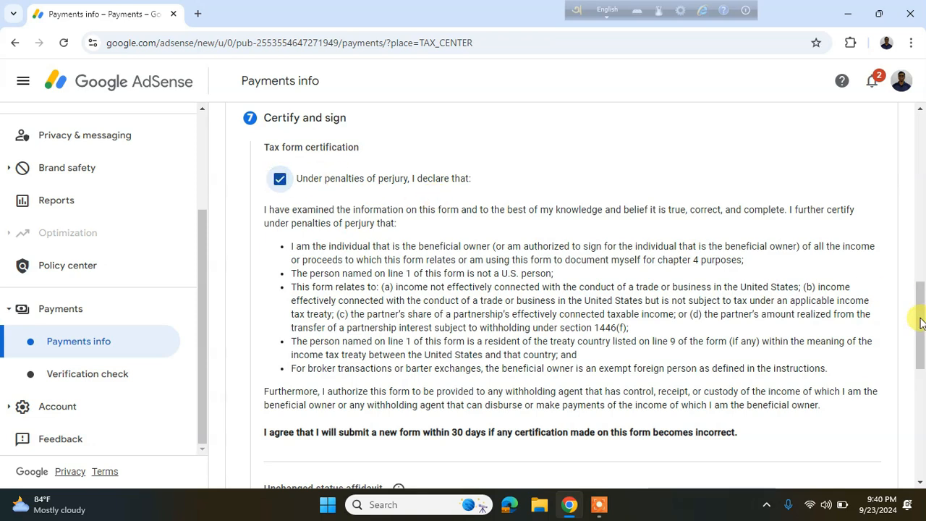
pyautogui.scroll(-5, 275, 151)
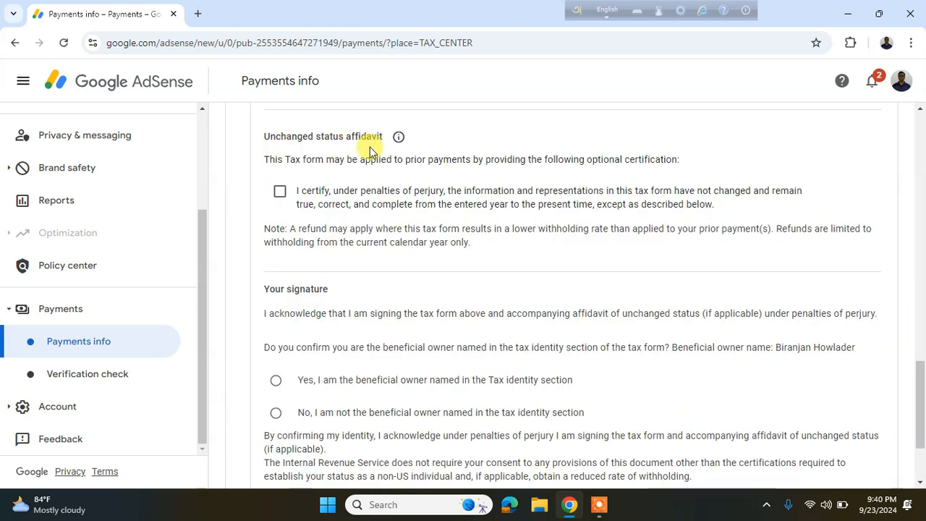
pyautogui.click(279, 191)
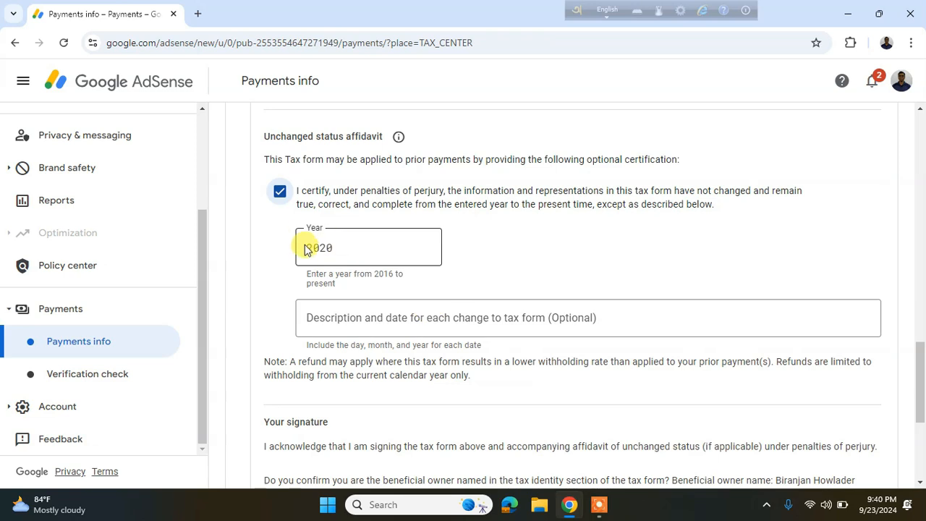
pyautogui.click(344, 248)
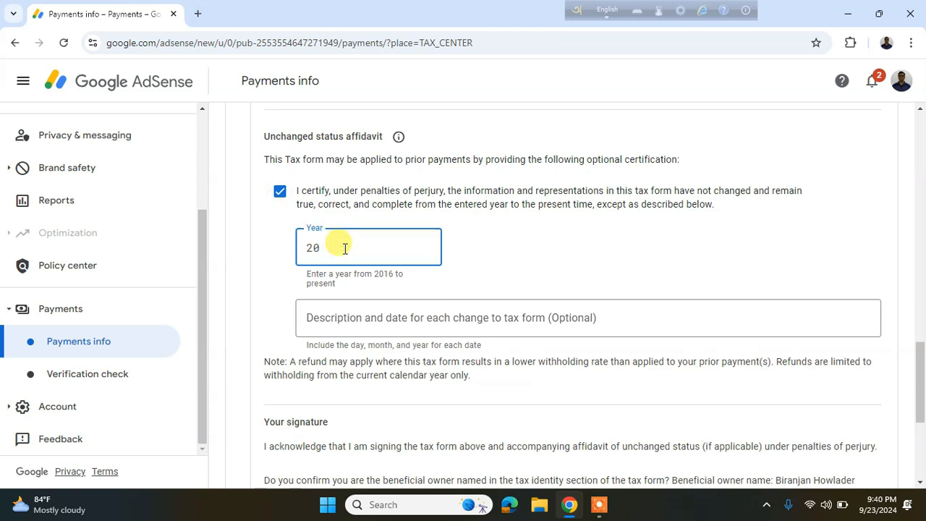
pyautogui.write('24')
pyautogui.press('Tab')
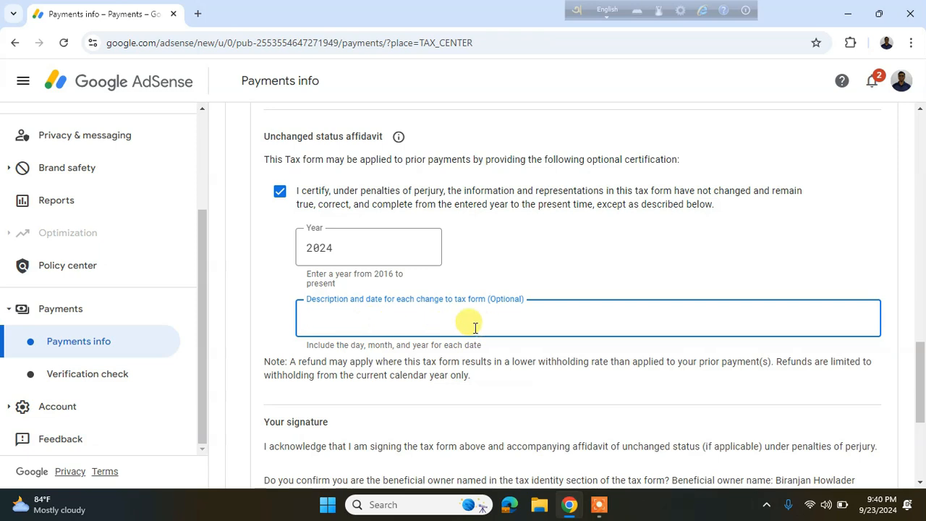
# Step: Confirm being the beneficial owner named in the Tax identity section and submit the tax form
pyautogui.moveTo(917, 384); pyautogui.dragTo(923, 436)
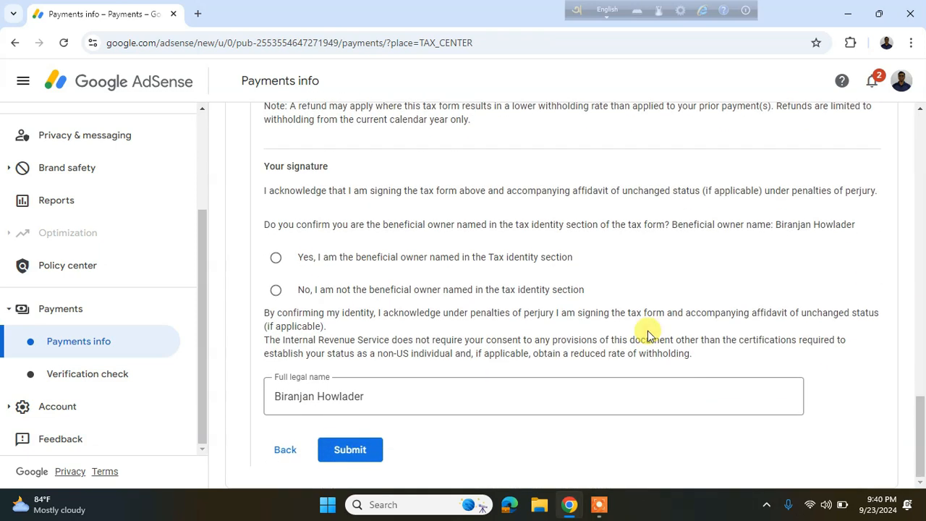
pyautogui.click(275, 259)
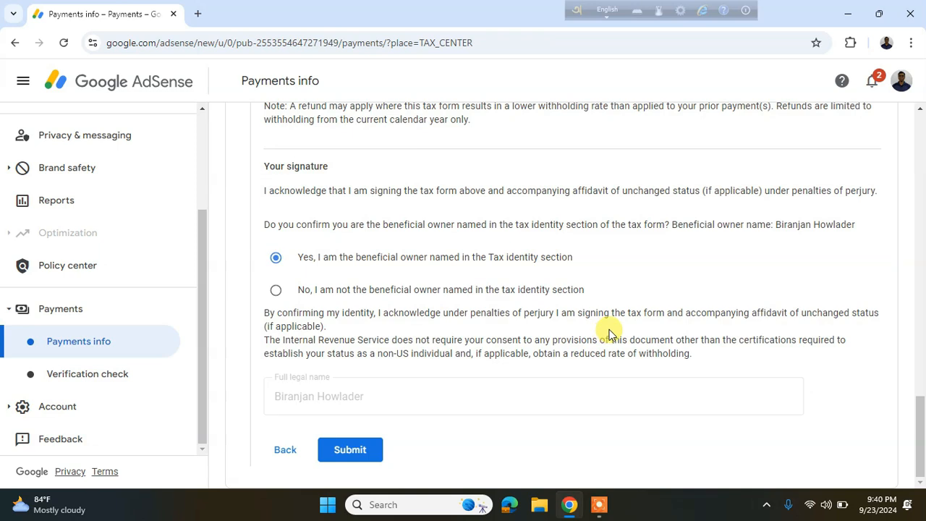
pyautogui.click(364, 454)
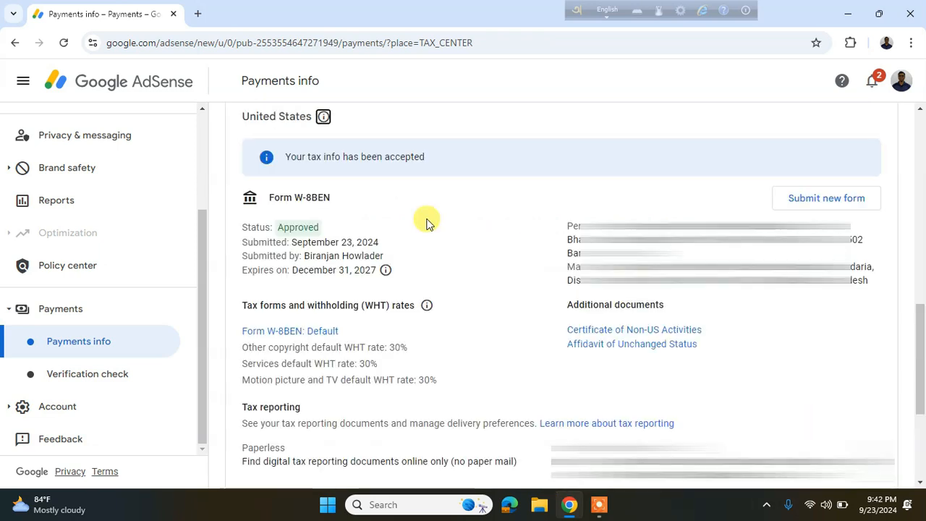